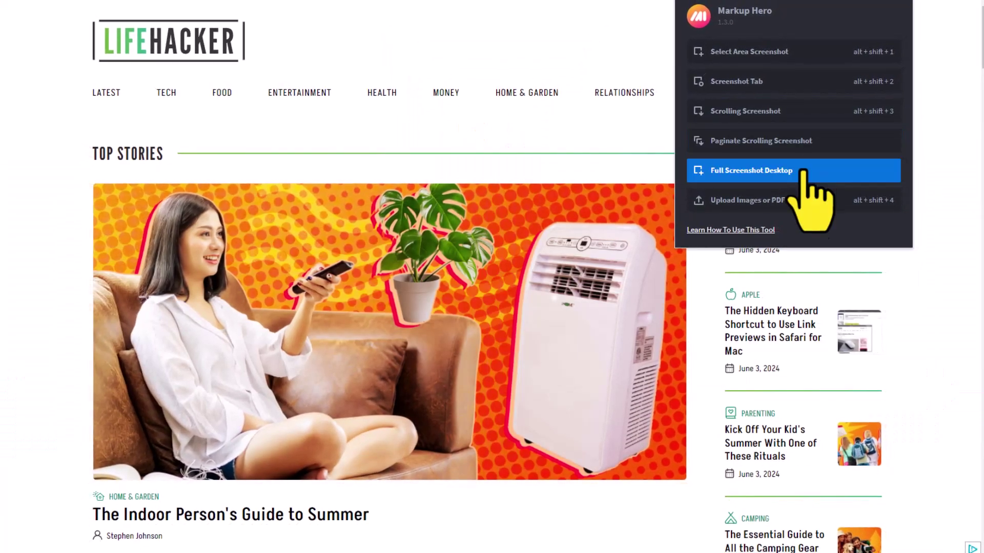
Close the Markup Hero screenshot options without capturing and return the Lifehacker homepage to the top
click(941, 109)
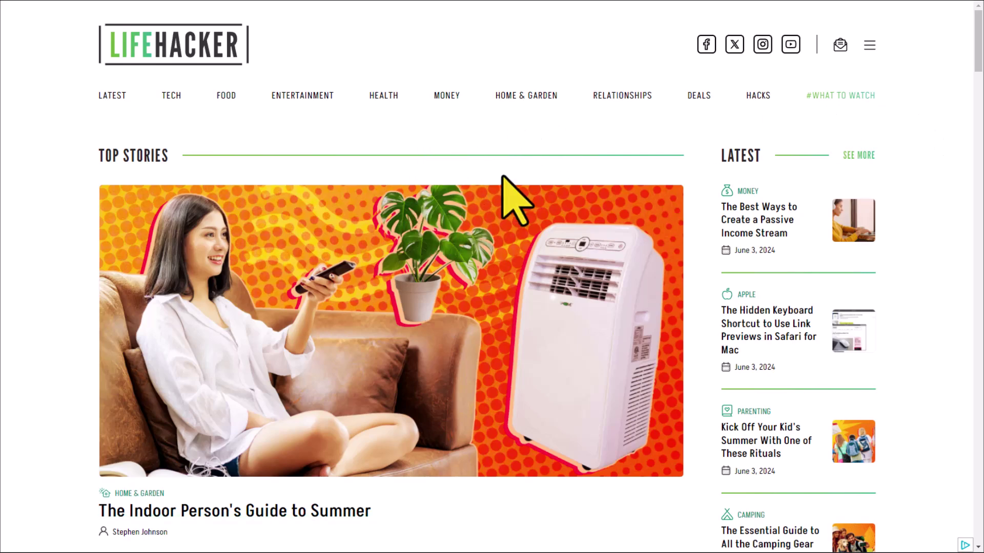
scroll(512, 175, down, 9)
scroll(523, 195, up, 9)
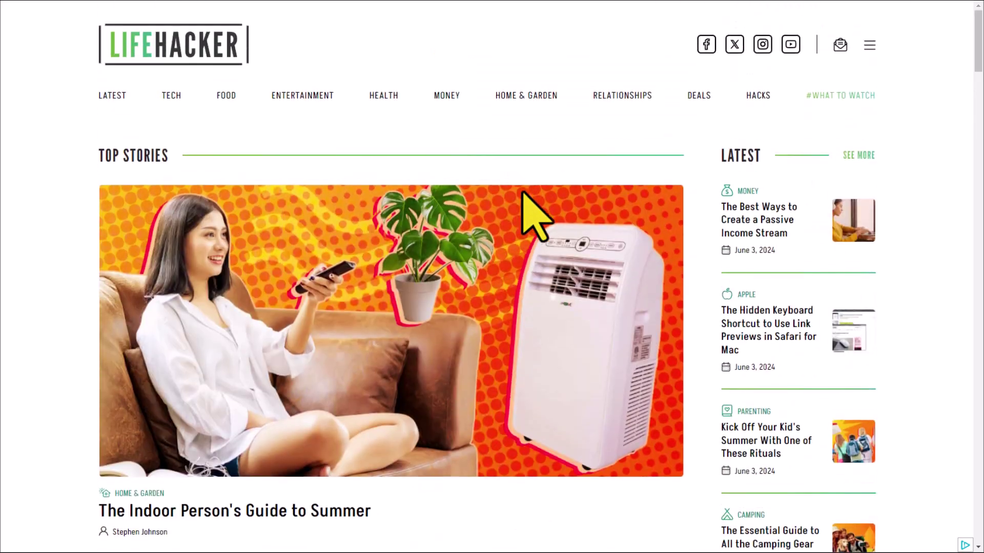
Take a Scrolling Screenshot of the full Lifehacker homepage and scroll through it in the editor
click(891, 1)
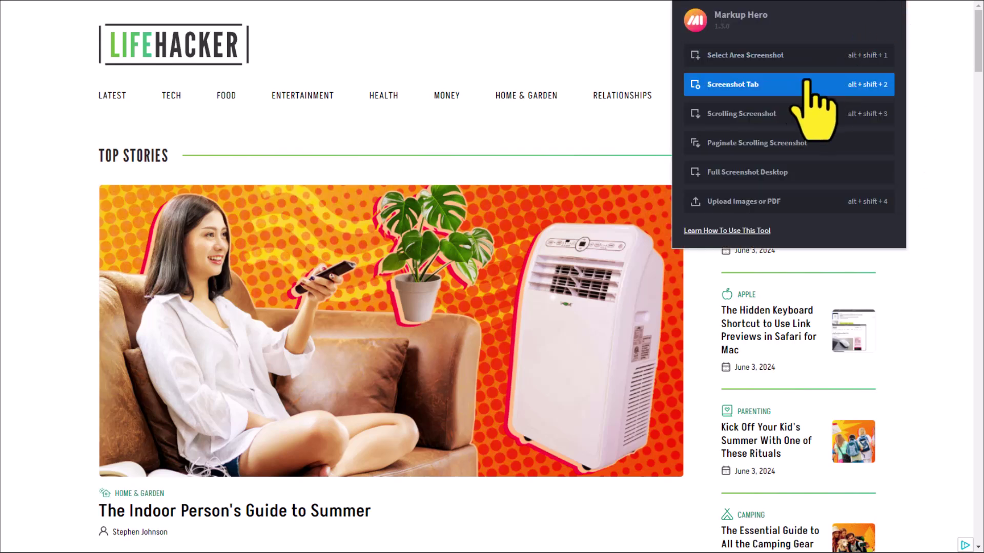
click(720, 113)
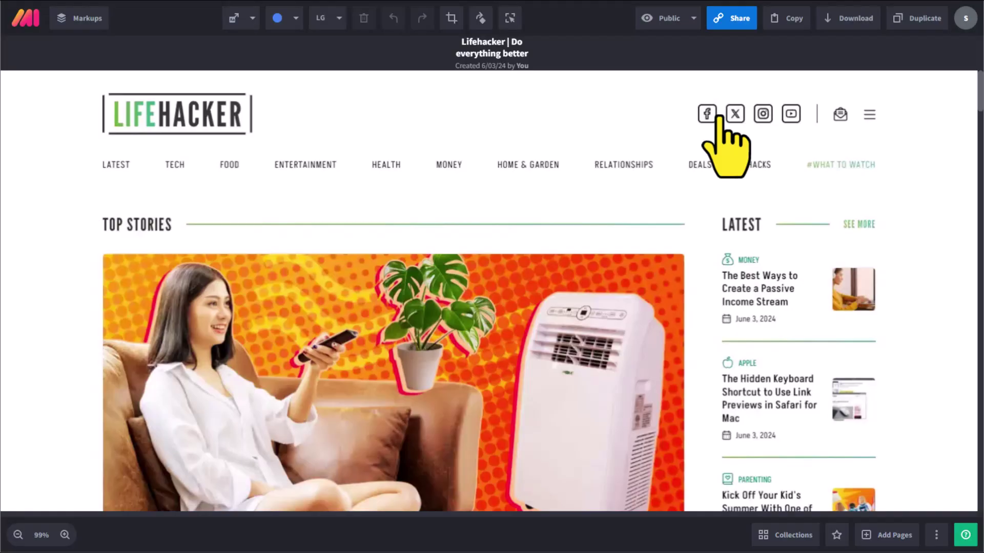
scroll(635, 266, down, 7)
scroll(640, 276, down, 3)
scroll(648, 286, up, 10)
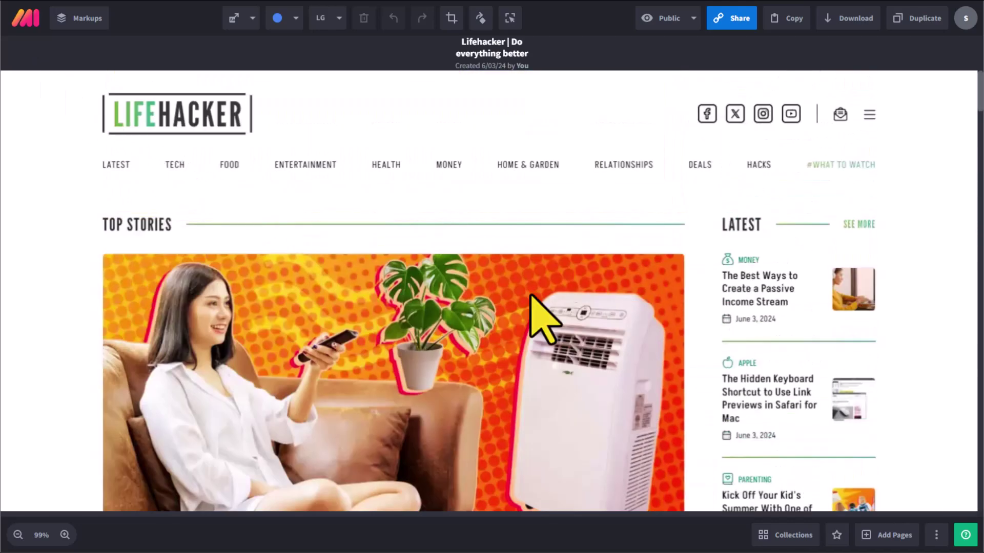
scroll(584, 313, down, 20)
scroll(594, 328, up, 20)
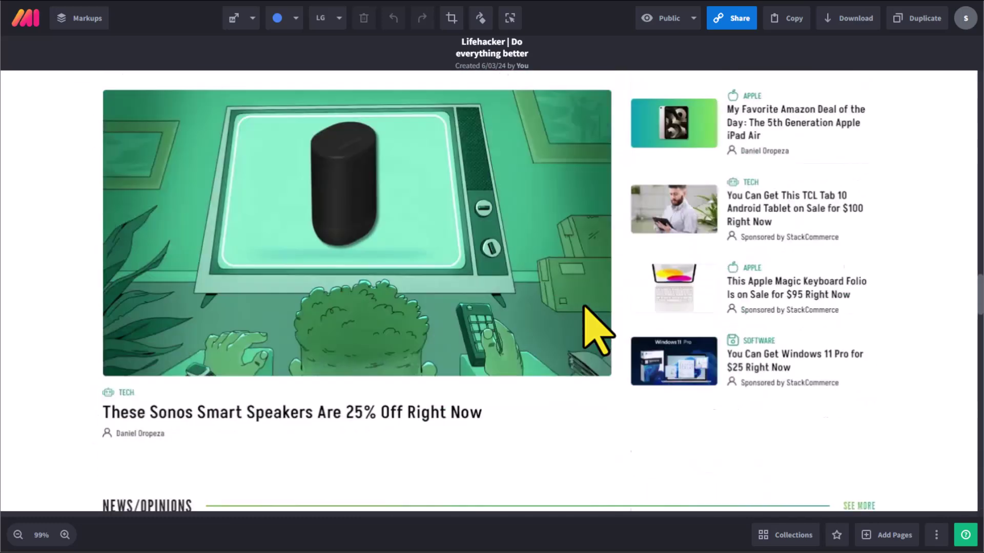
scroll(594, 330, down, 2)
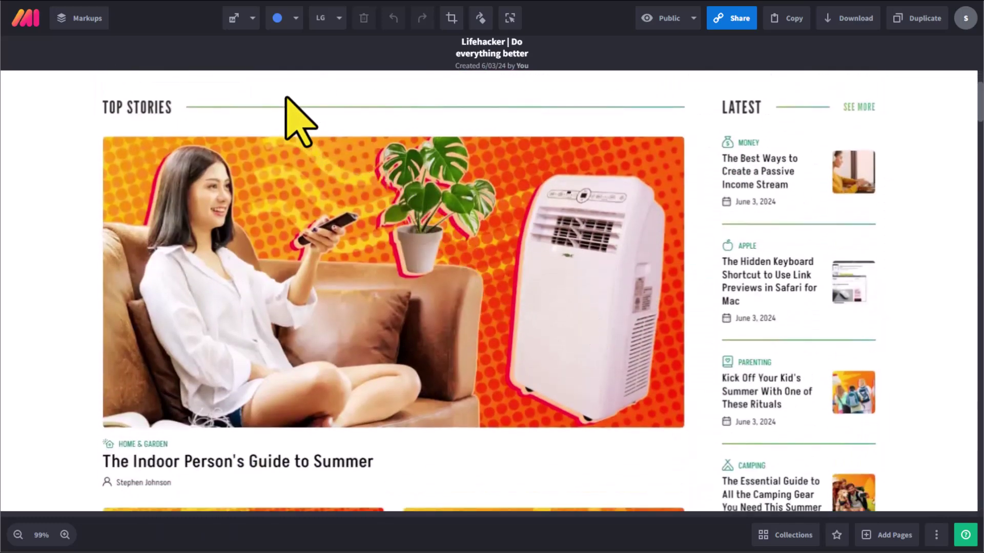
Draw a callout arrow between the hero image and the first Latest article, labelled 'This is way too small.'
click(251, 20)
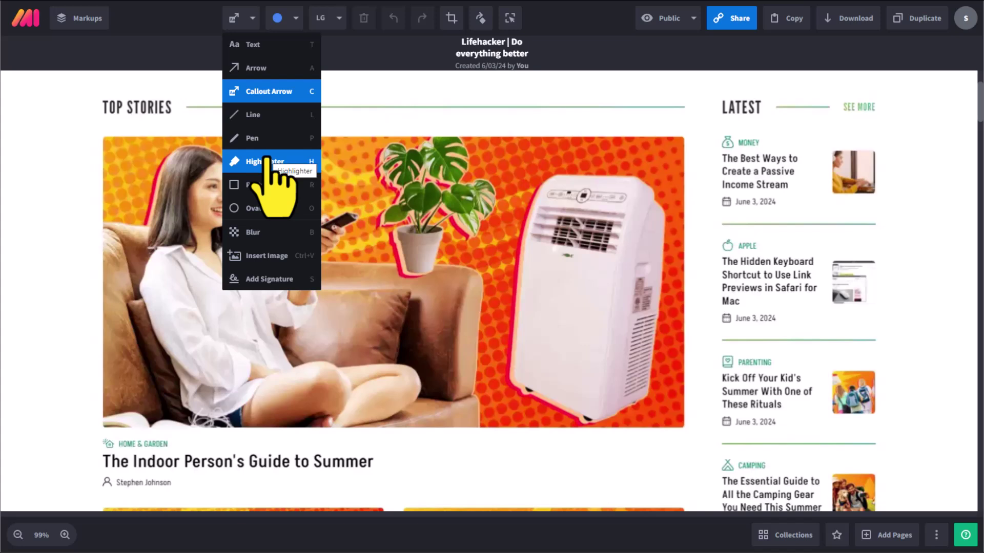
click(282, 95)
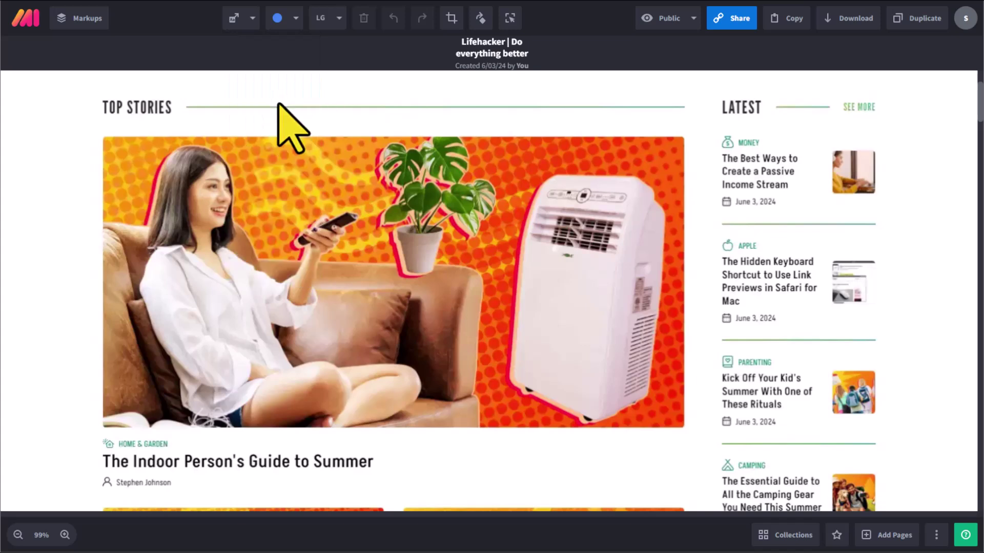
drag(705, 165, 326, 261)
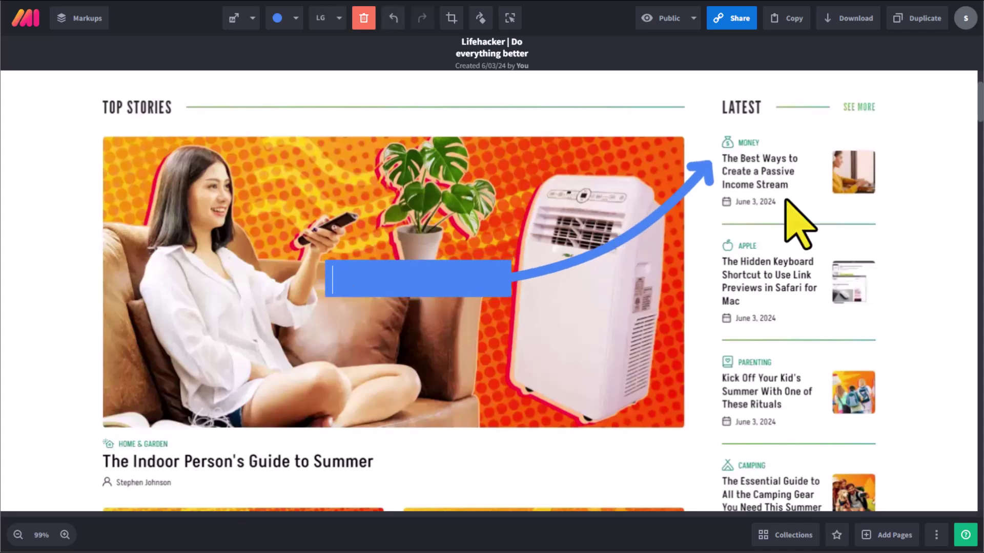
text(This is way )
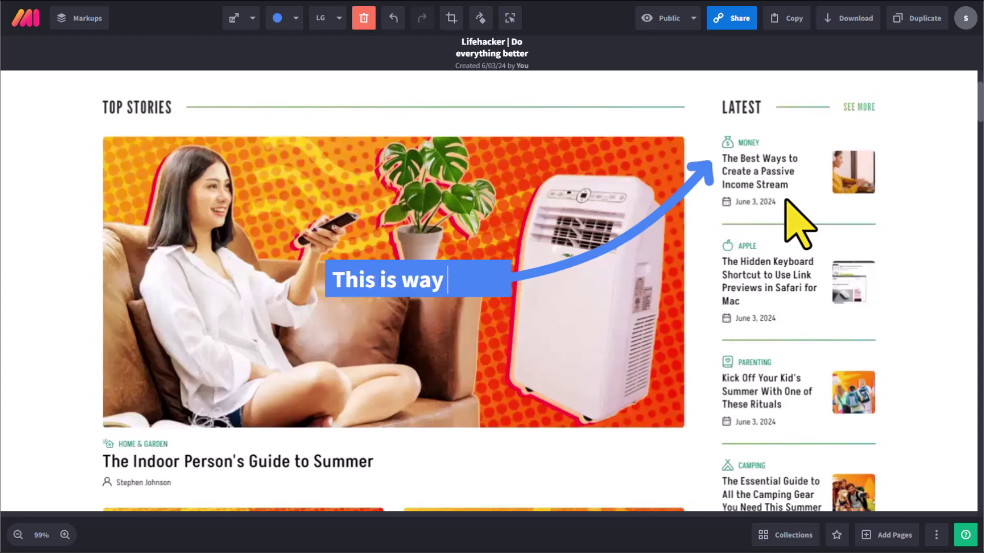
text(too small.)
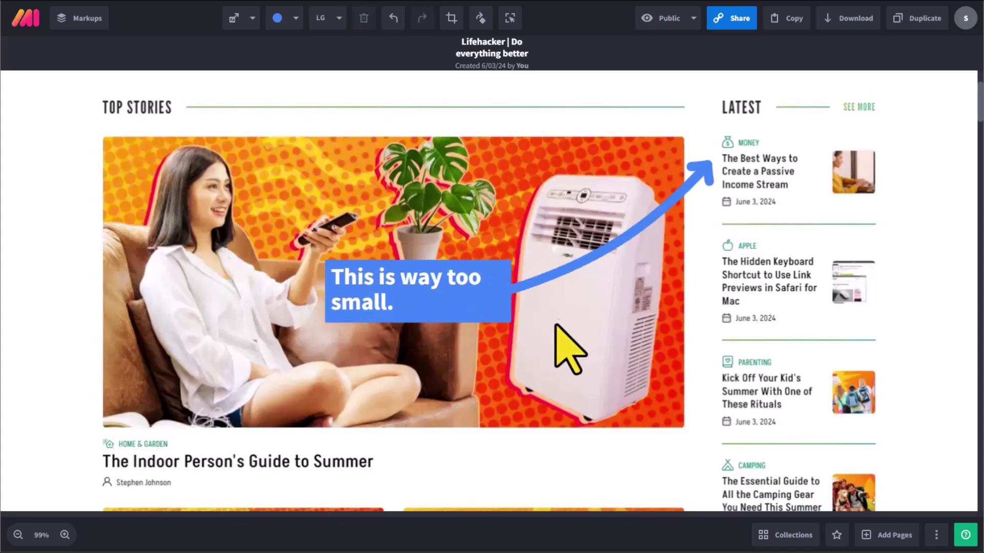
Aim the callout arrow at the LATEST heading and move its text over the Latest column
click(538, 320)
drag(706, 163, 713, 115)
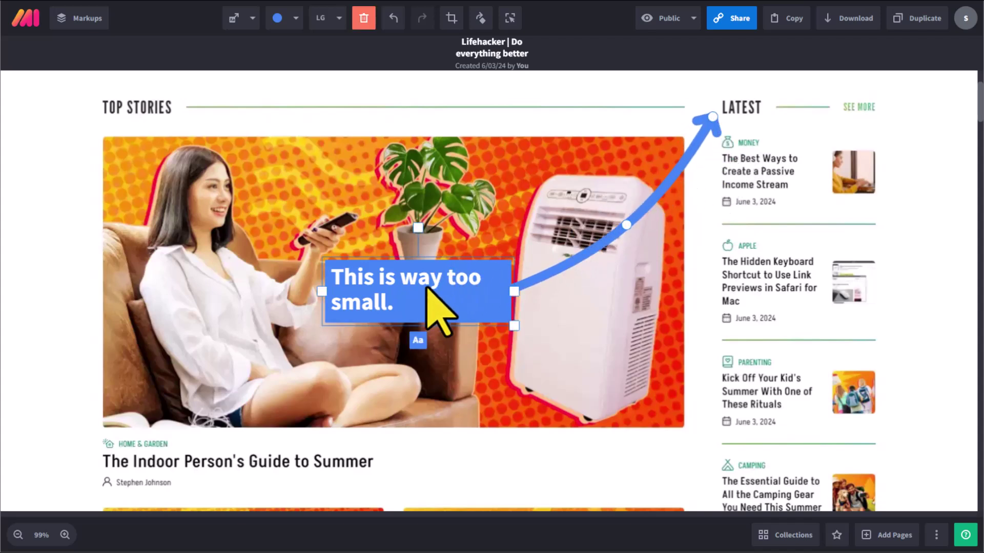
drag(427, 291, 821, 302)
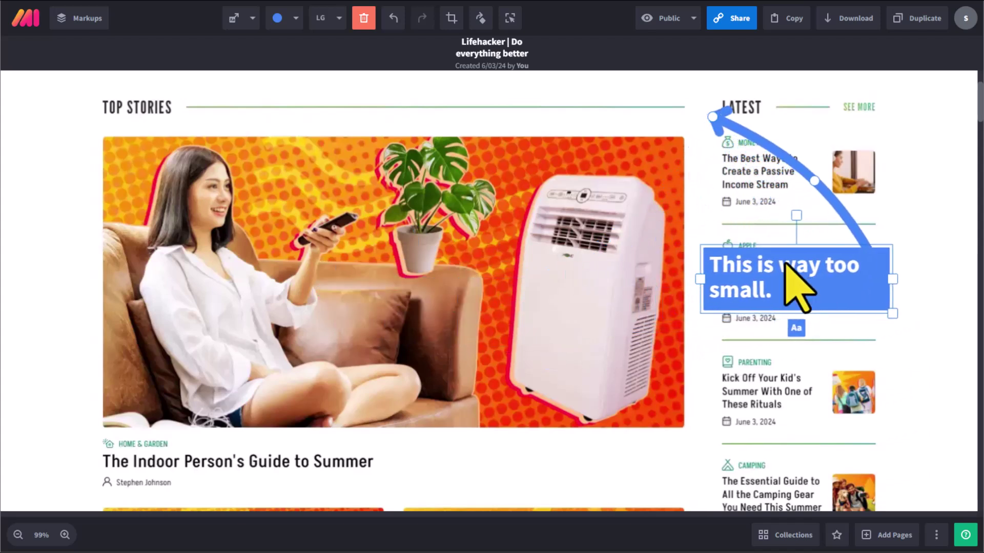
Turn the callout green and shift its arrow tip right beside LATEST
click(296, 18)
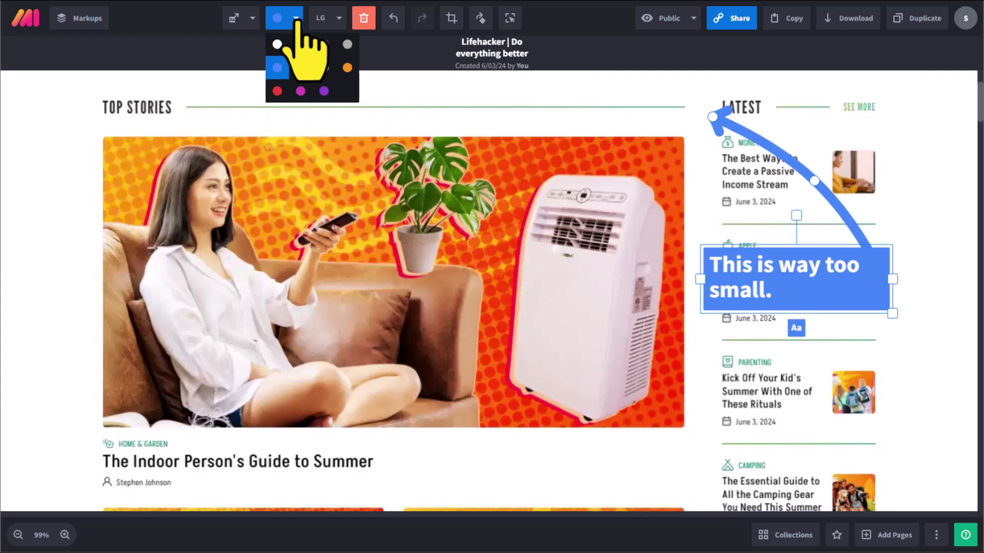
click(300, 67)
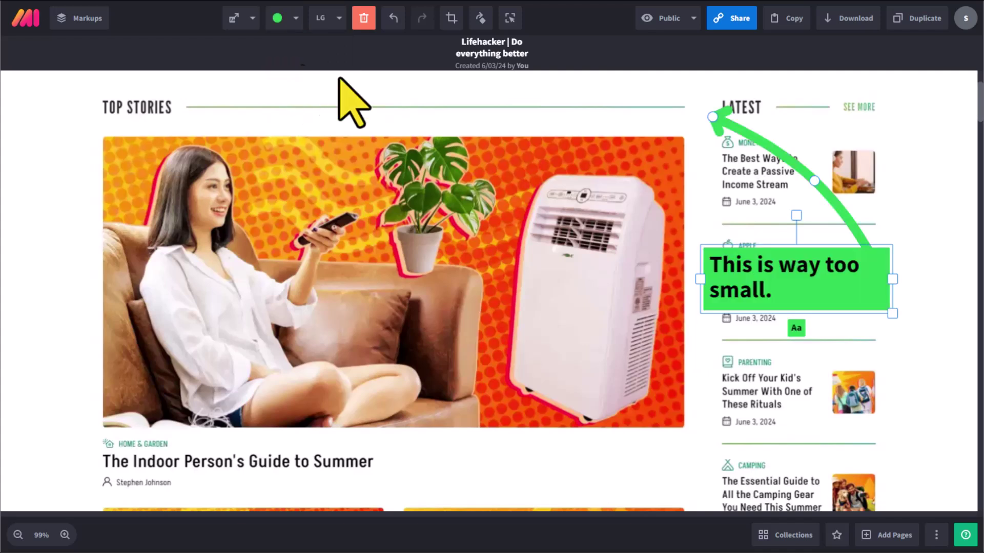
click(951, 194)
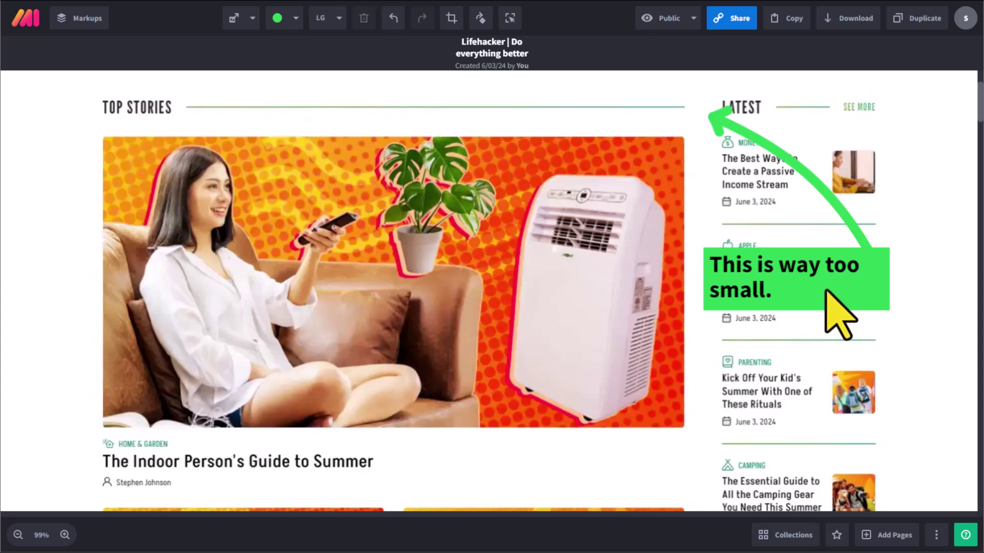
click(723, 125)
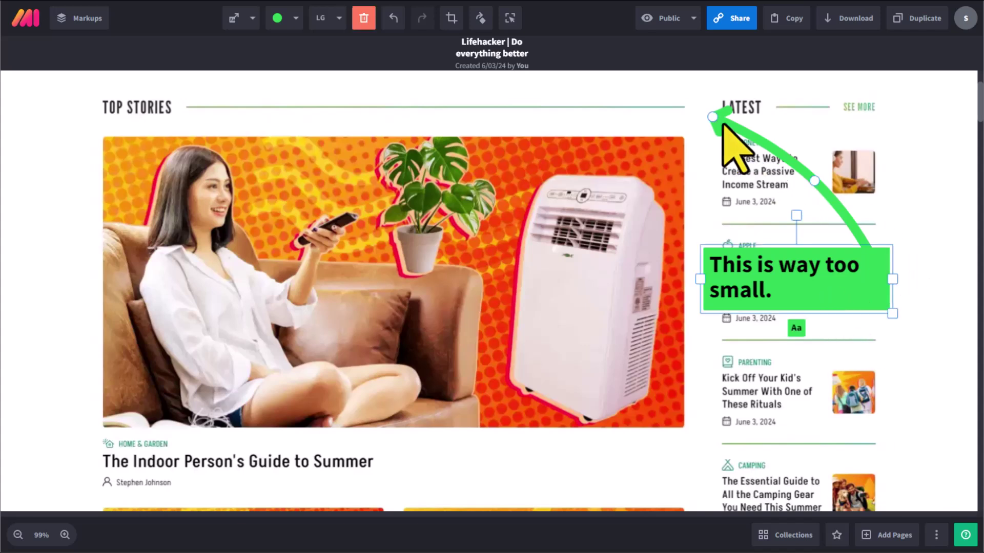
drag(712, 117, 769, 112)
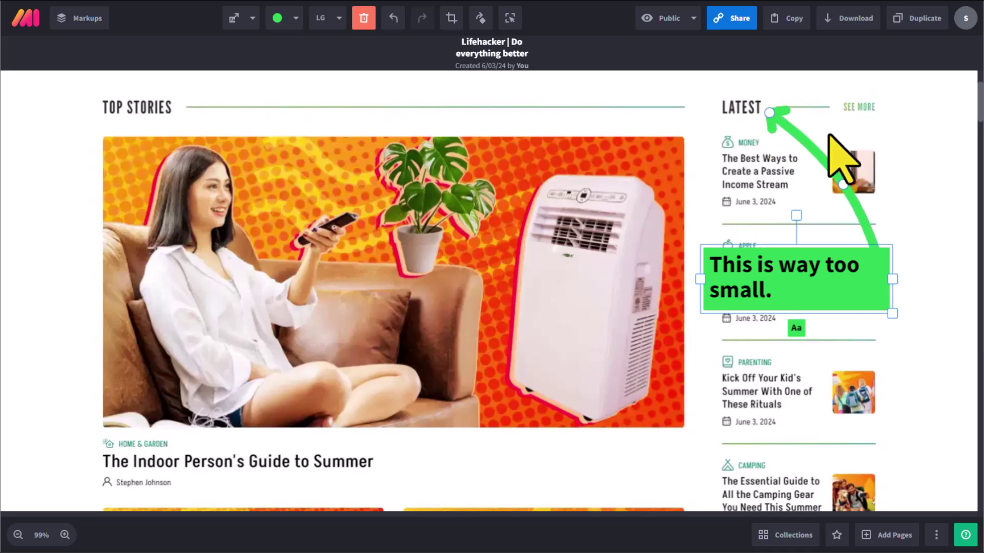
Apply a permanent blur over the right-hand sidebar articles: camping, streaming and travel
scroll(830, 135, down, 6)
click(252, 19)
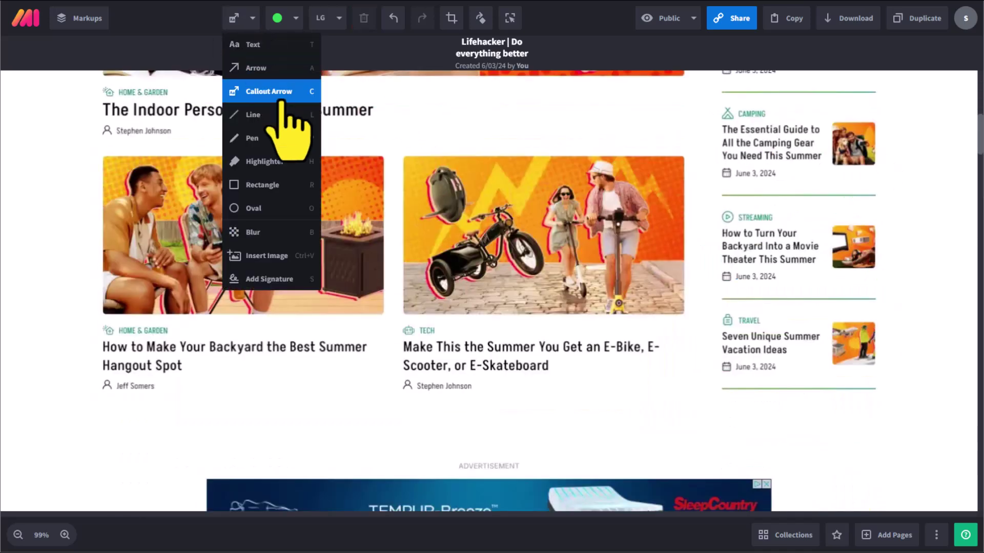
click(258, 233)
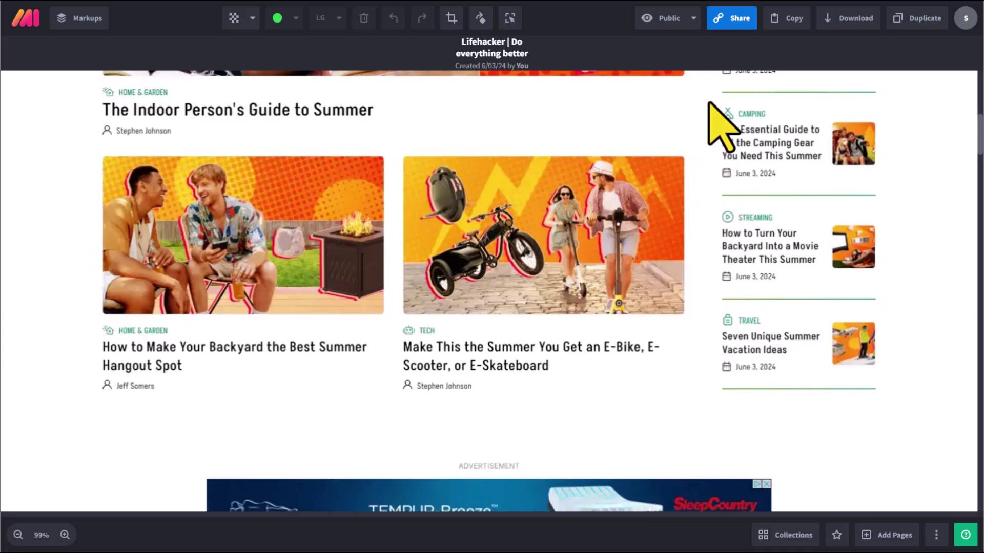
drag(708, 95, 897, 402)
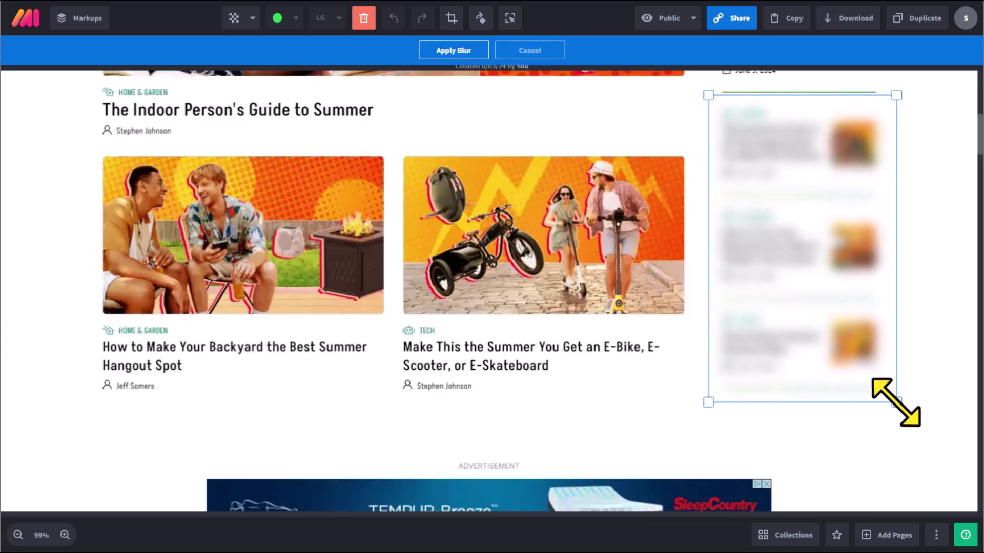
click(447, 51)
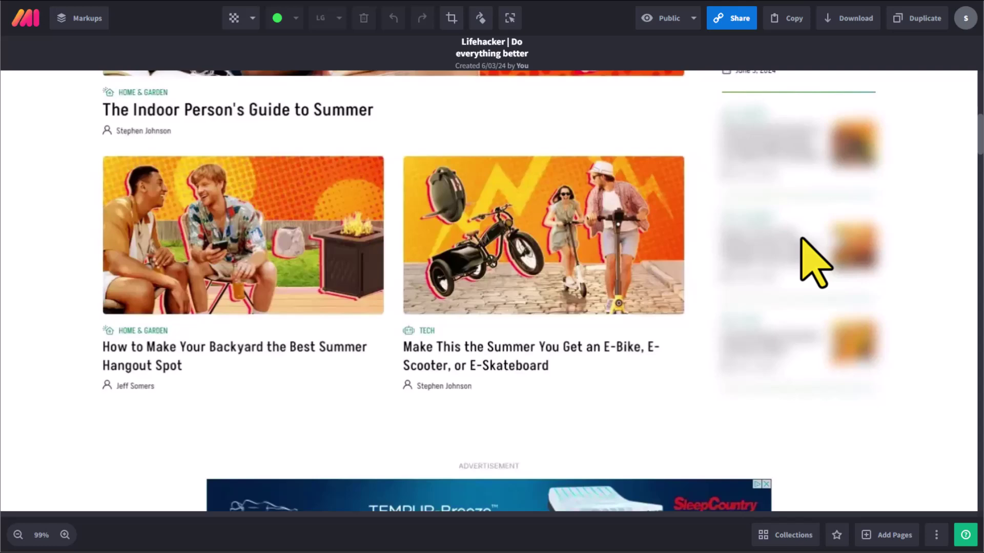
Review the annotated screenshot and copy its share link
scroll(815, 262, up, 8)
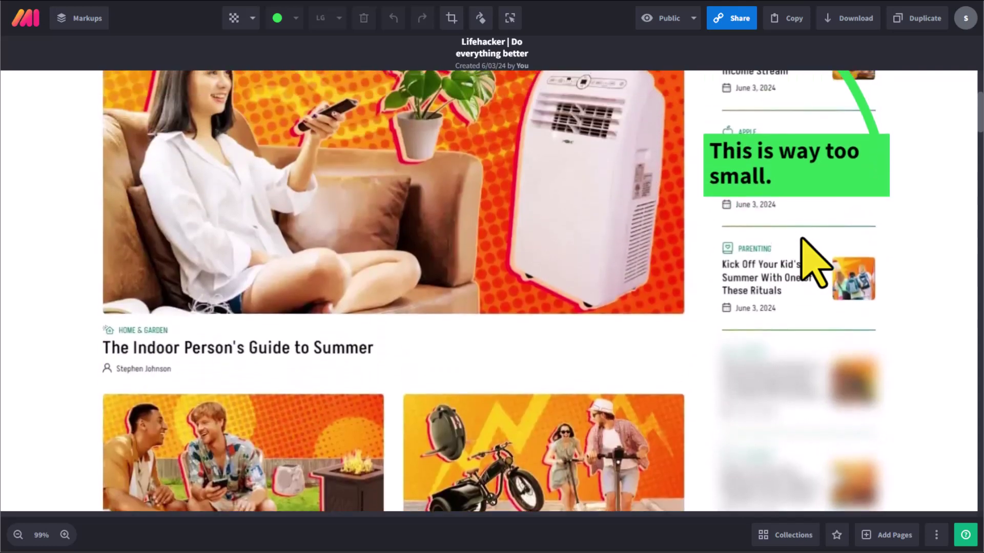
scroll(815, 262, down, 3)
scroll(814, 260, down, 5)
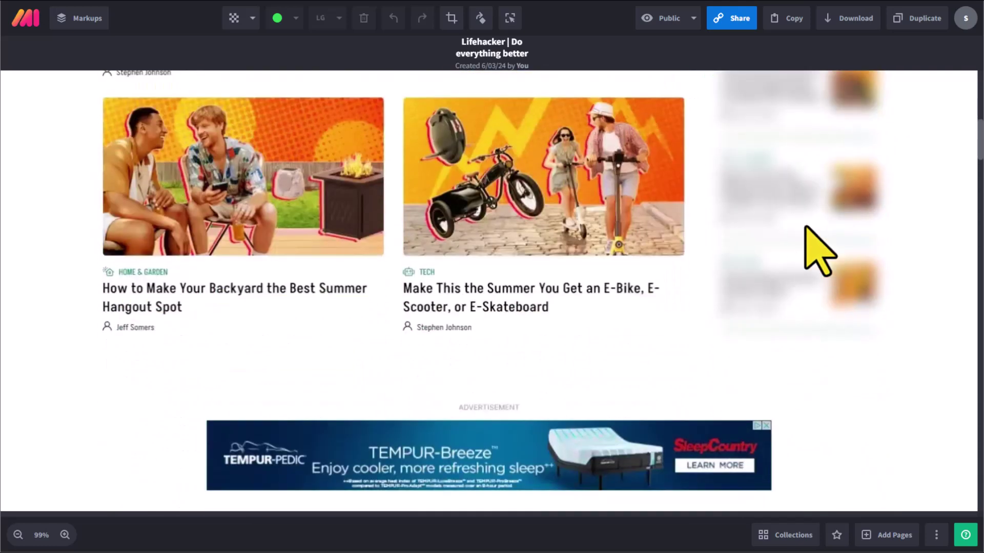
scroll(800, 248, up, 2)
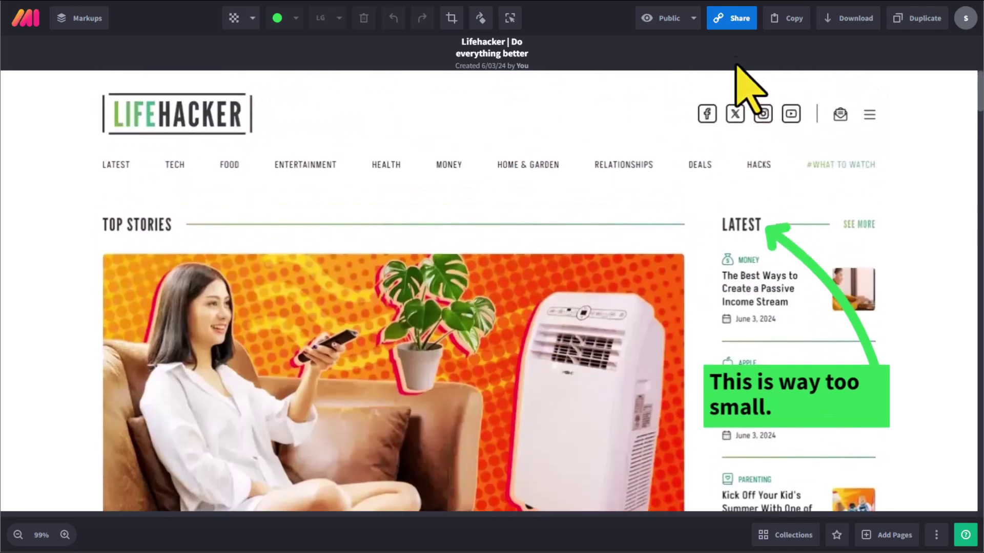
click(733, 20)
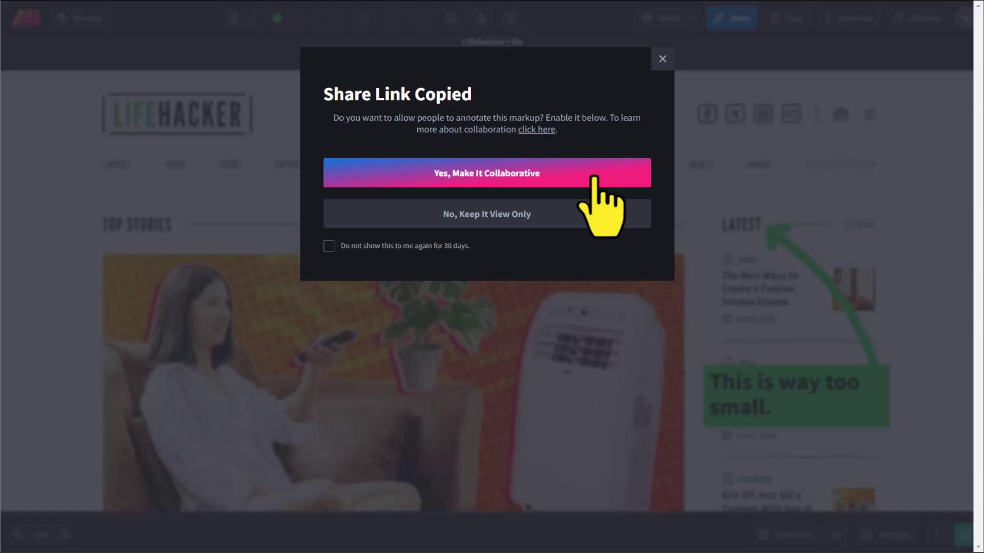
Keep the shared markup view-only and copy its share link again
click(580, 211)
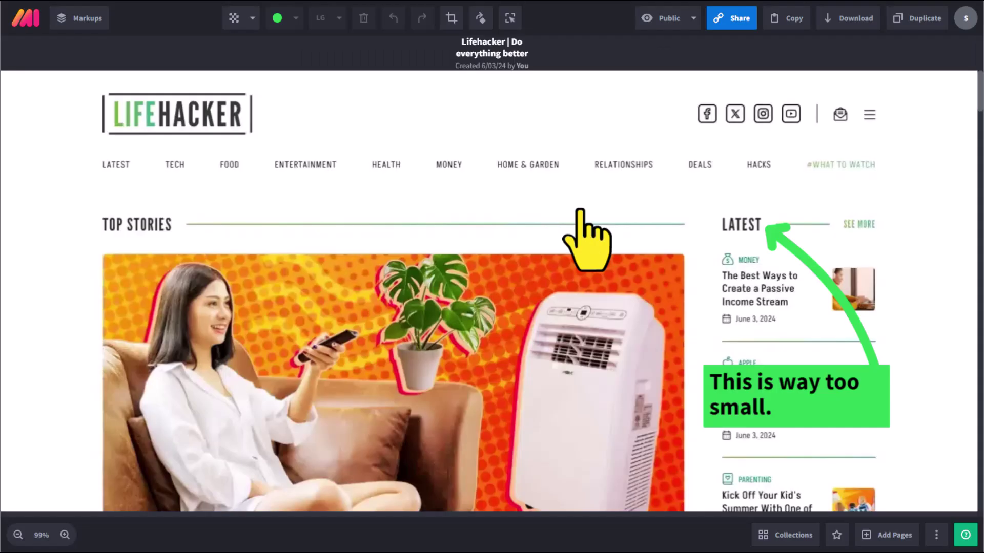
click(719, 28)
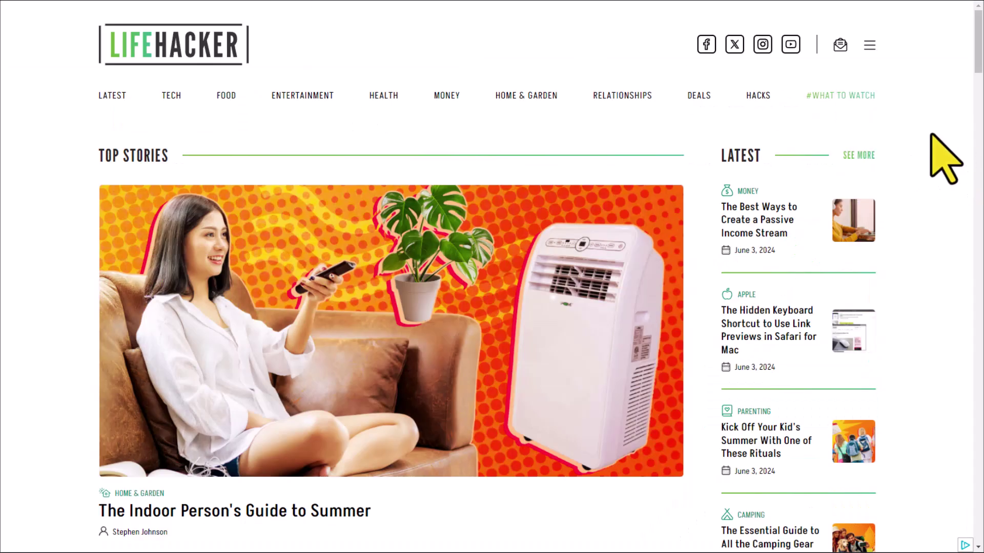
Capture the visible Lifehacker tab with Screenshot Tab after first trying Select Area
click(903, 3)
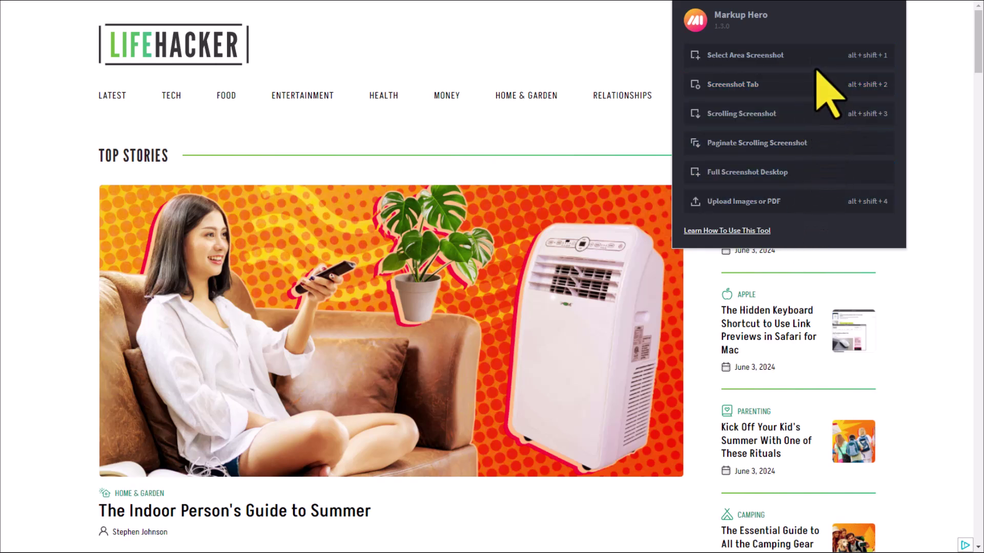
click(737, 55)
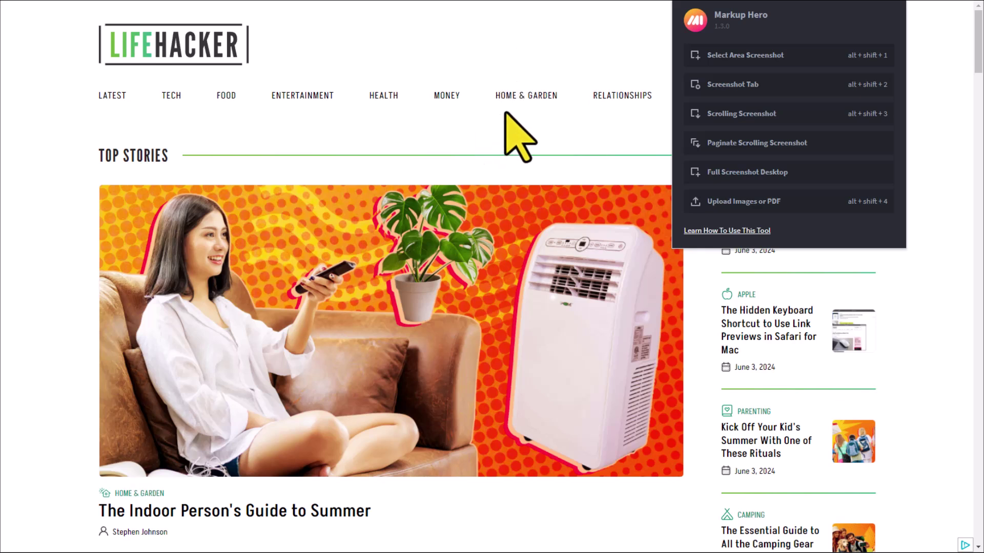
click(765, 86)
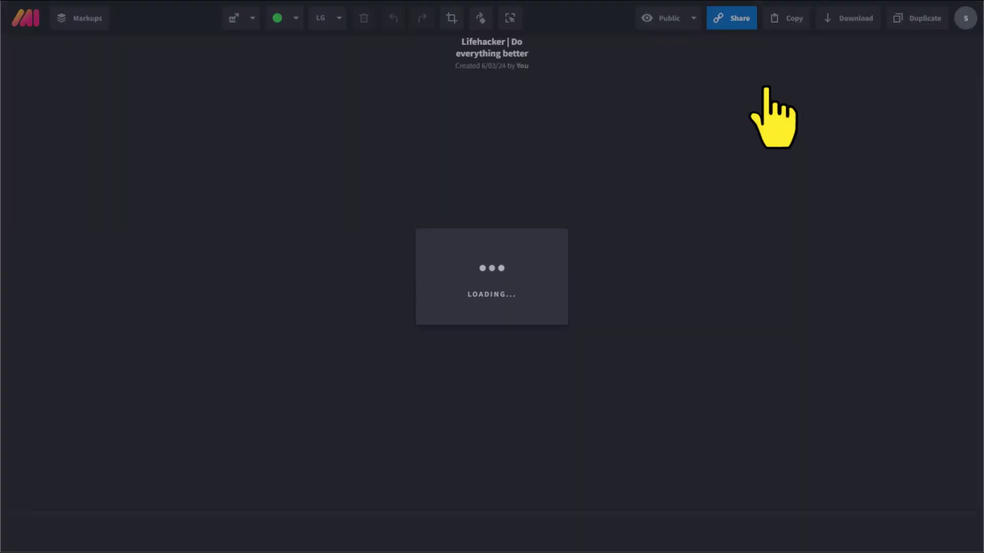
Scroll through the newly loaded 'Lifehacker | Do everything better' capture
scroll(757, 253, down, 3)
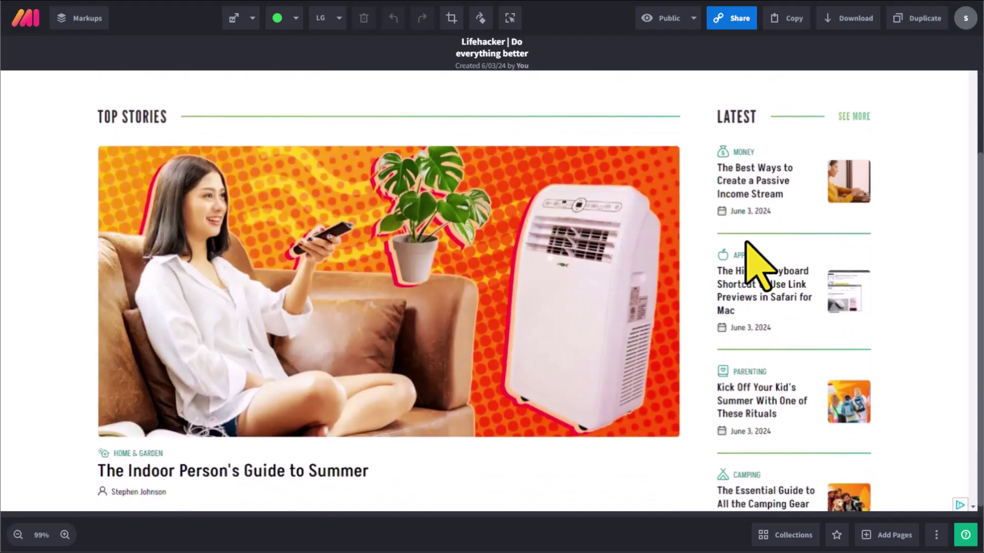
scroll(757, 259, up, 3)
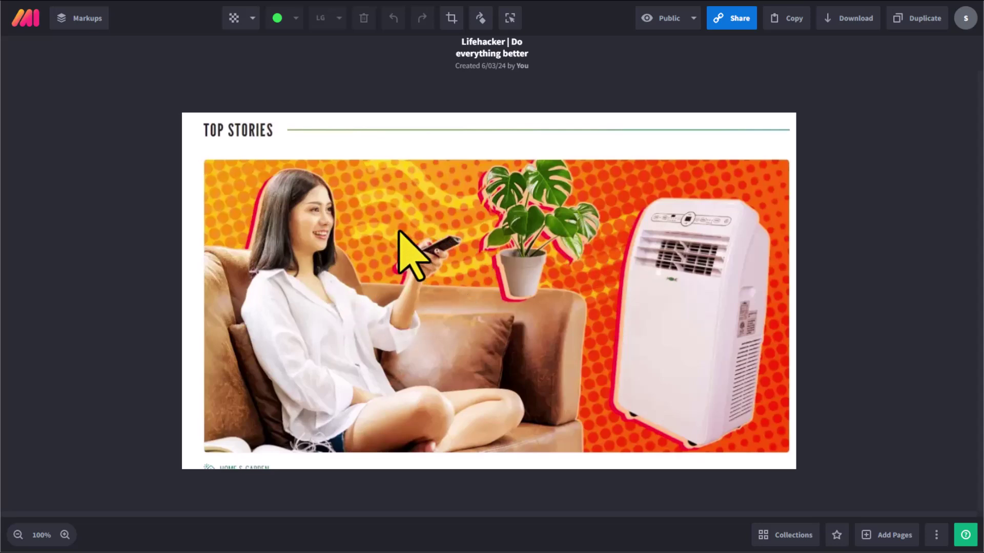
Browse the My Markups grid for the Top Stories Lifehacker screenshot
click(82, 20)
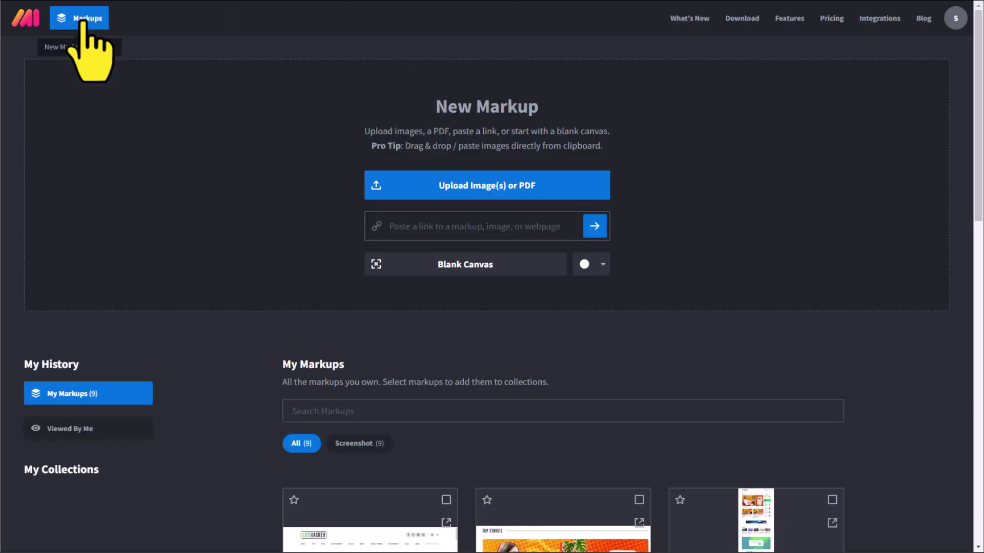
scroll(871, 348, down, 6)
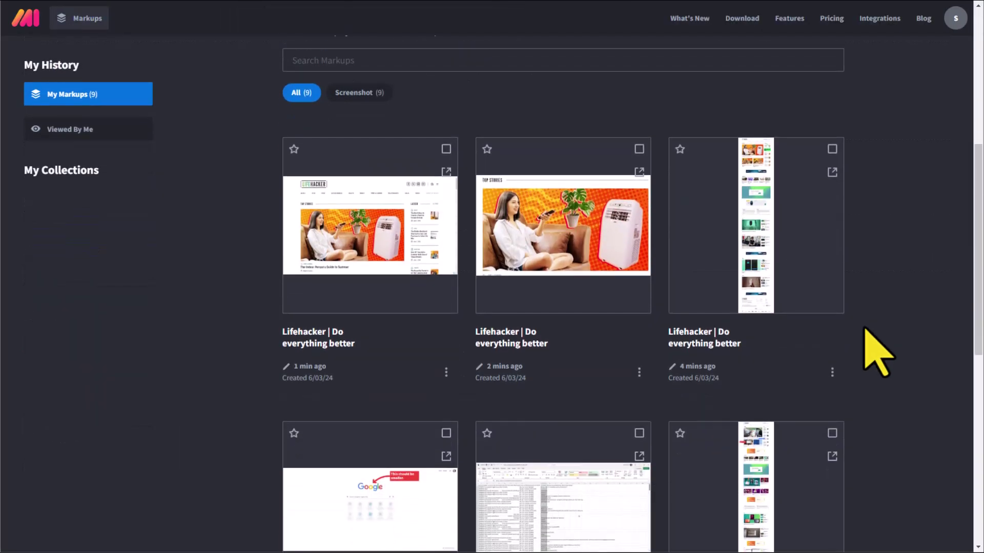
scroll(877, 351, down, 1)
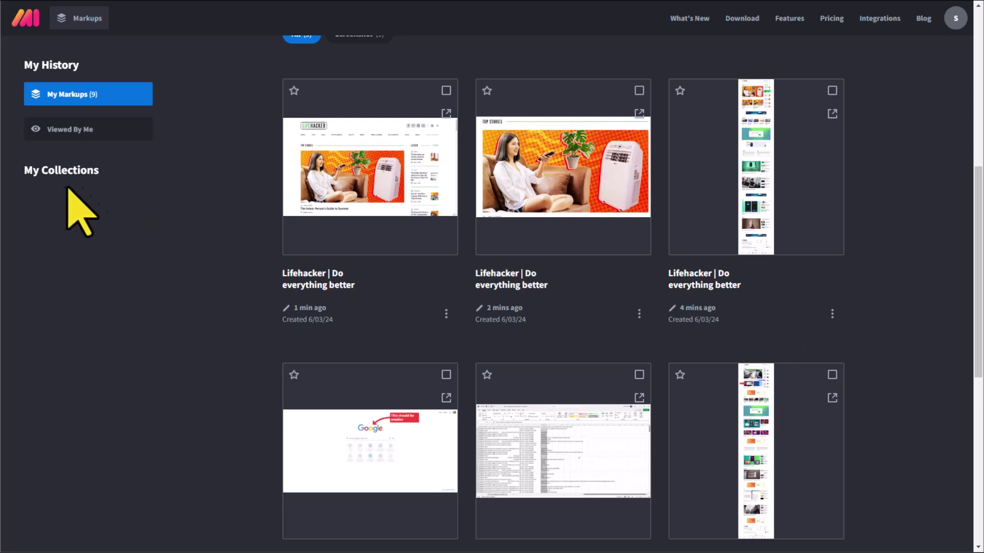
scroll(651, 283, down, 7)
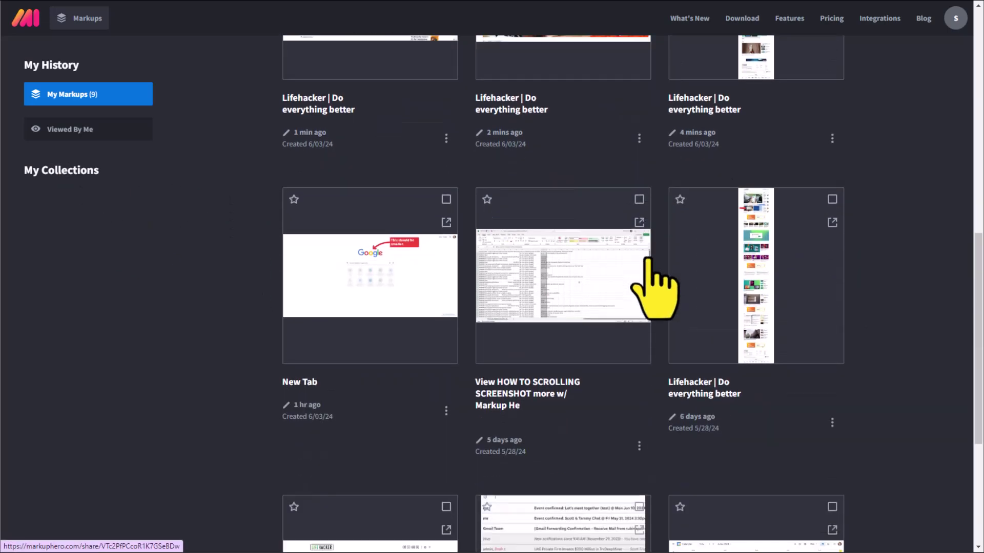
scroll(876, 325, up, 7)
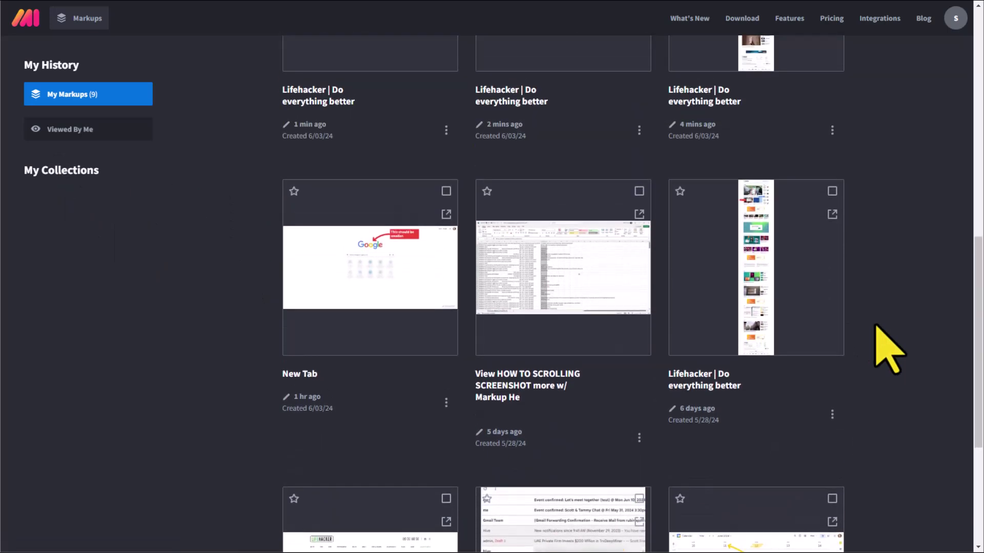
scroll(876, 326, down, 7)
scroll(876, 326, down, 1)
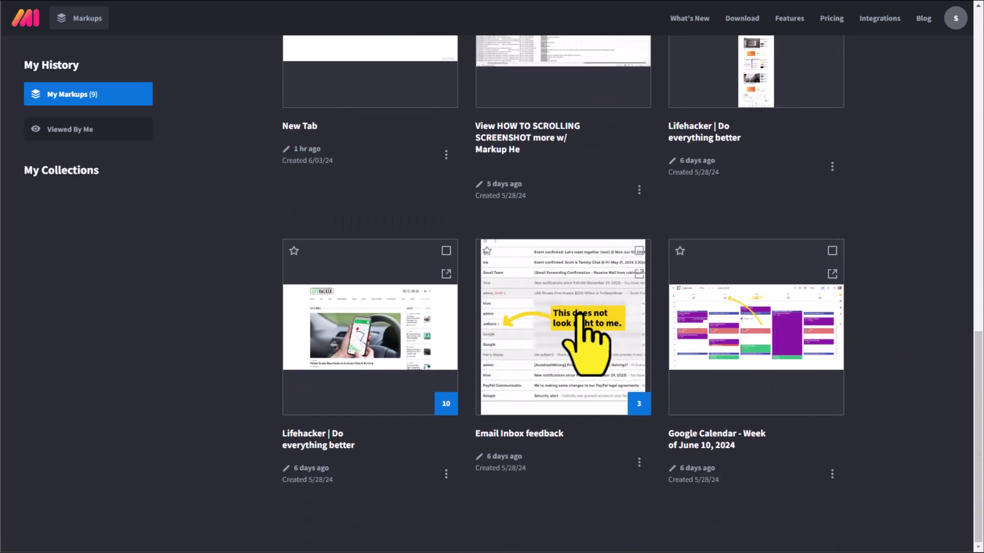
scroll(896, 333, up, 5)
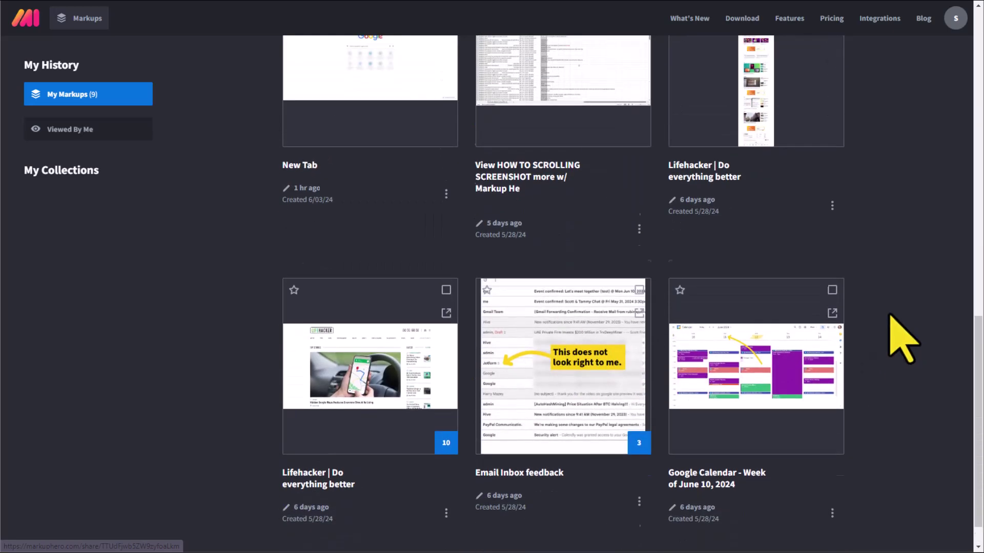
scroll(903, 338, up, 6)
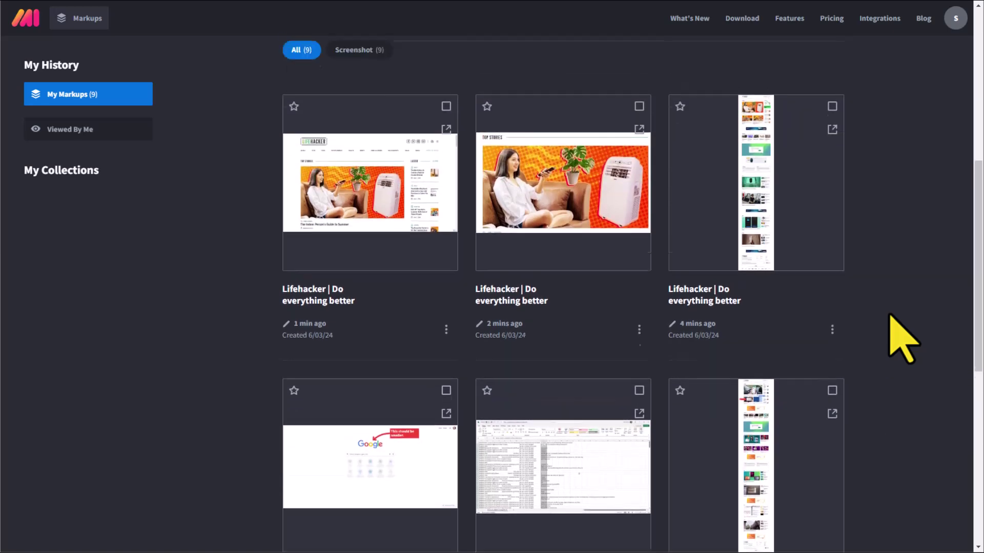
scroll(901, 338, up, 3)
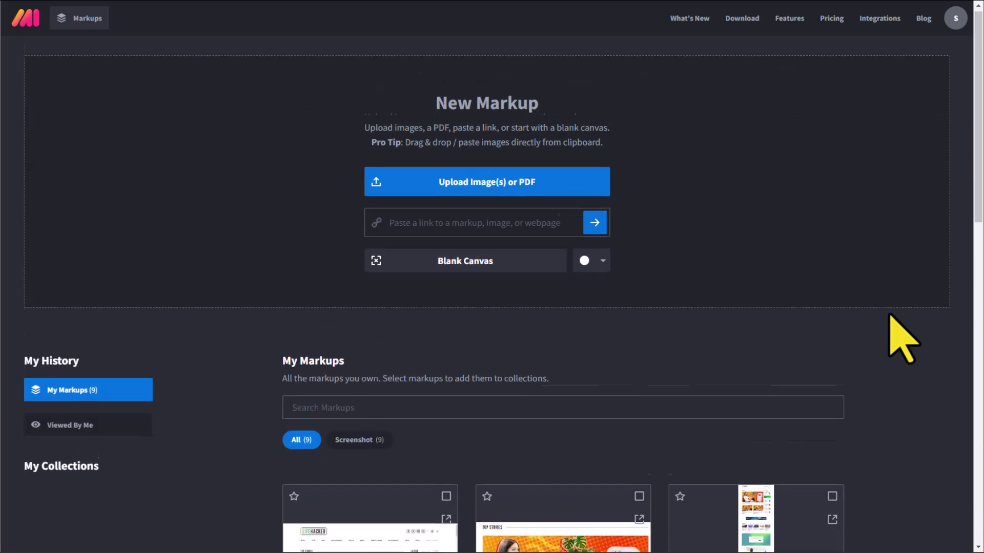
scroll(889, 333, down, 4)
scroll(581, 334, up, 4)
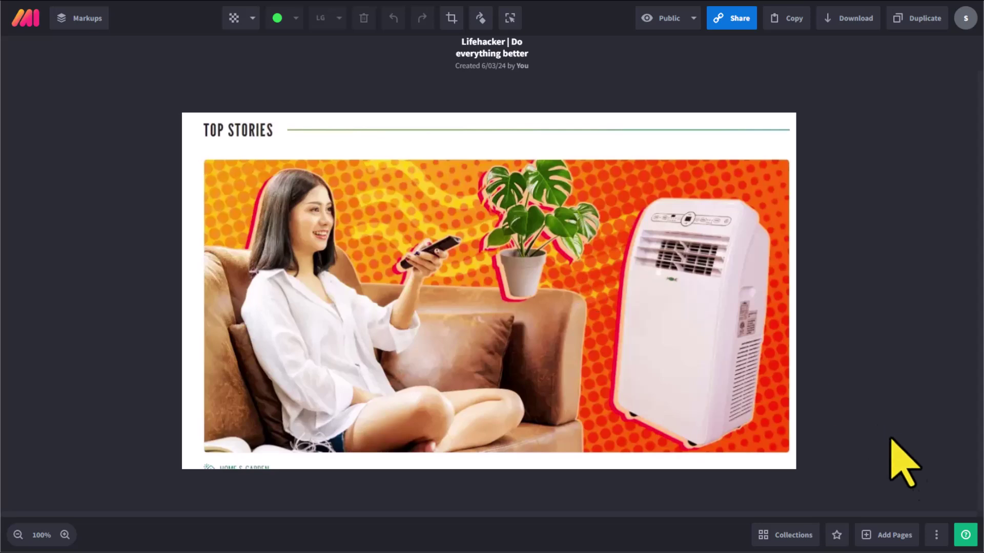
Add the innovation (1) image from File Explorer as the markup's second page
click(874, 534)
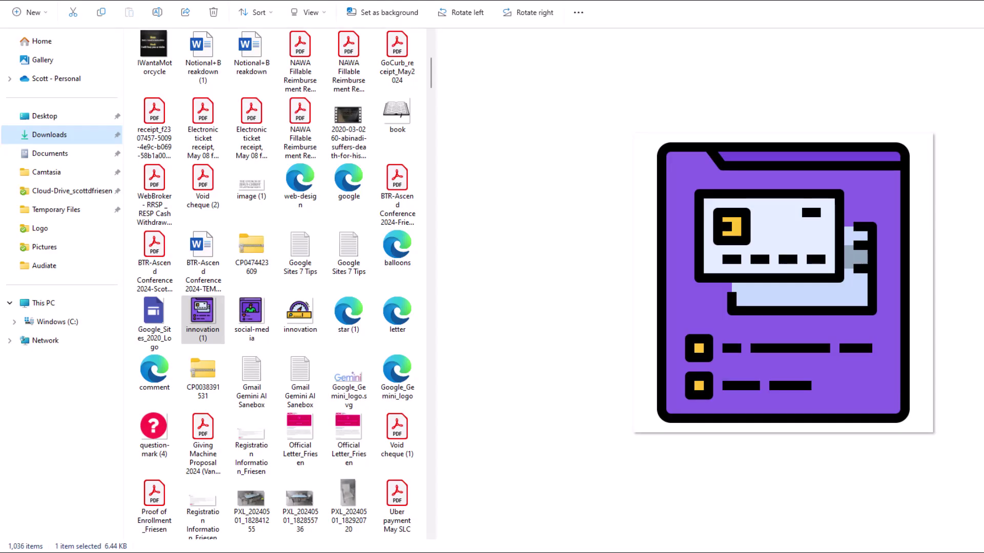
drag(226, 315, 536, 193)
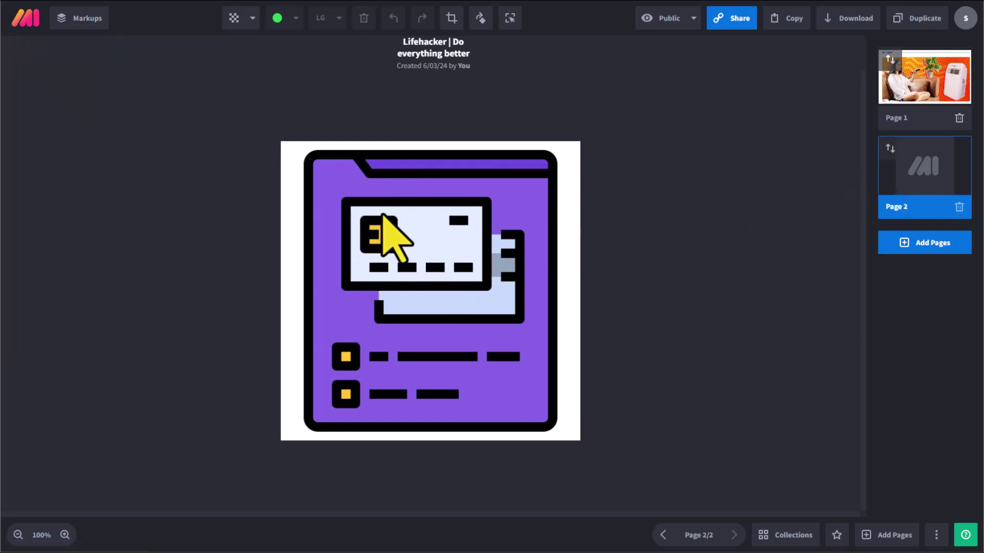
Switch back to page 1, the Top Stories screenshot, using its thumbnail
click(934, 115)
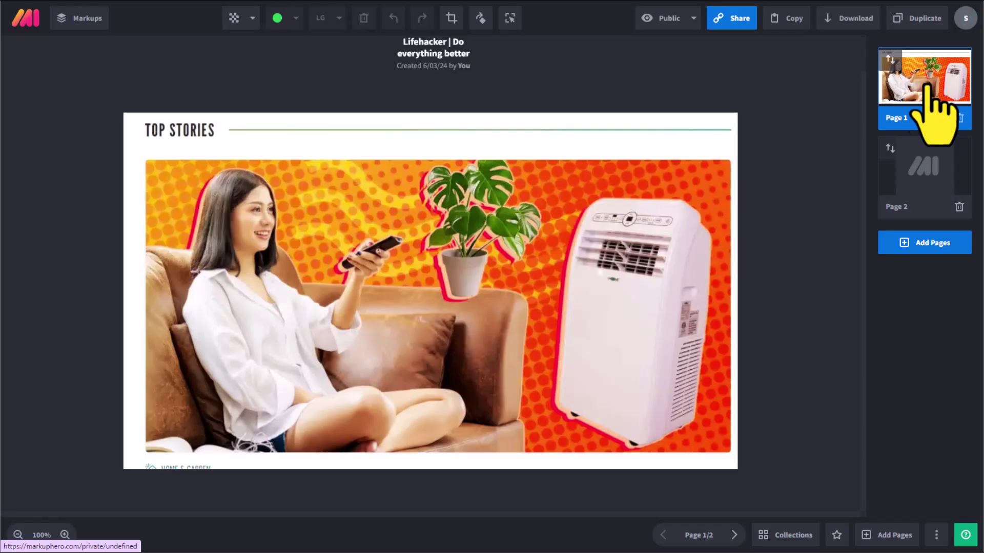